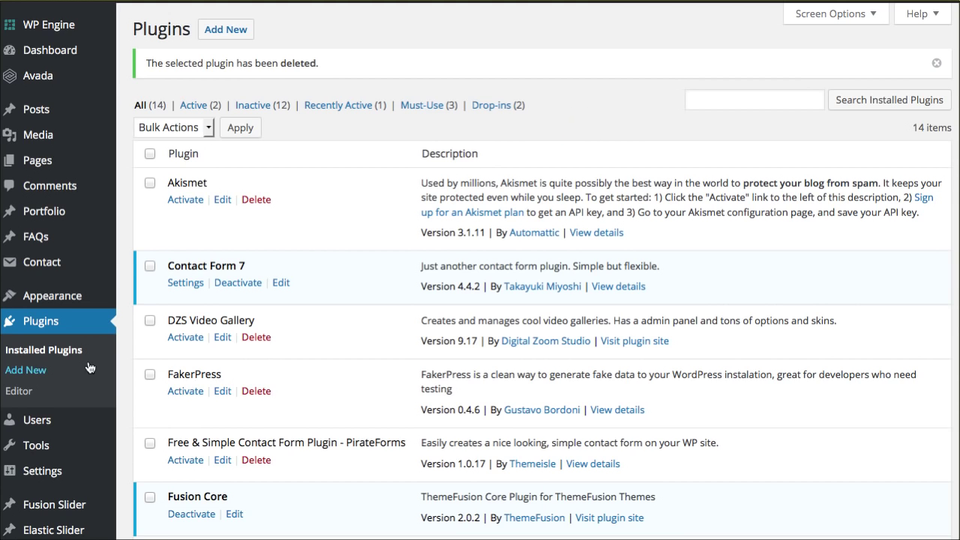
Open Plugins > Add New to browse featured plugins like Jetpack and bbPress
{"action": "left_click", "coordinate": [25, 370]}
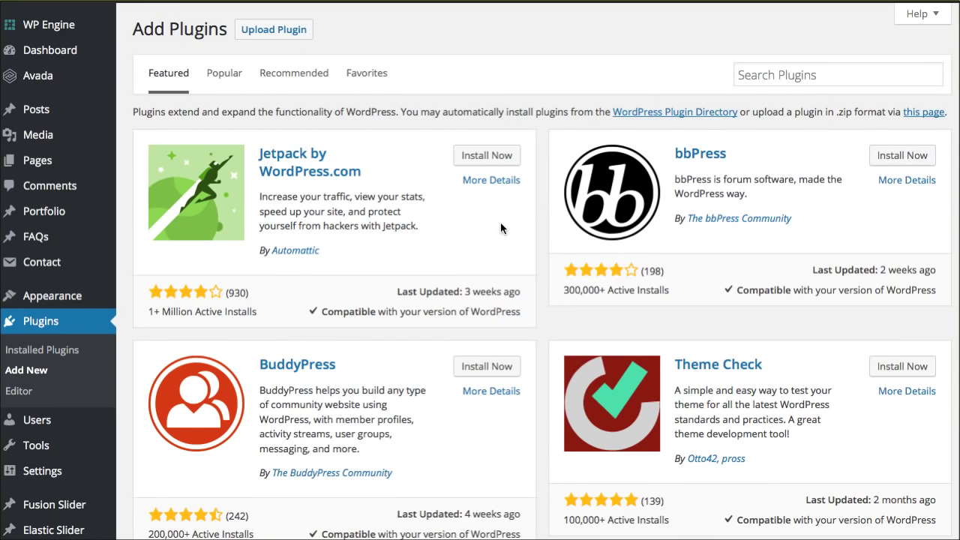
{"action": "left_click", "coordinate": [501, 223]}
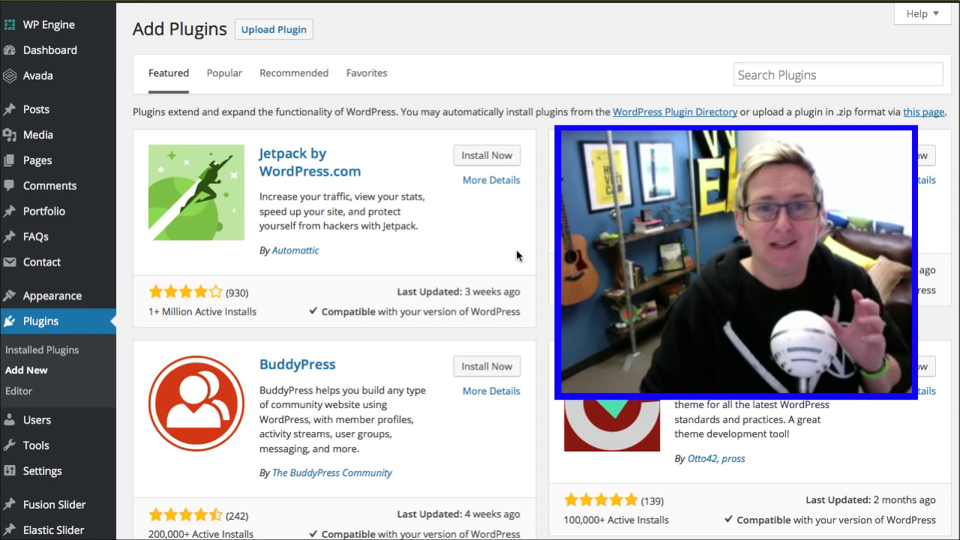
{"action": "left_click", "coordinate": [459, 247]}
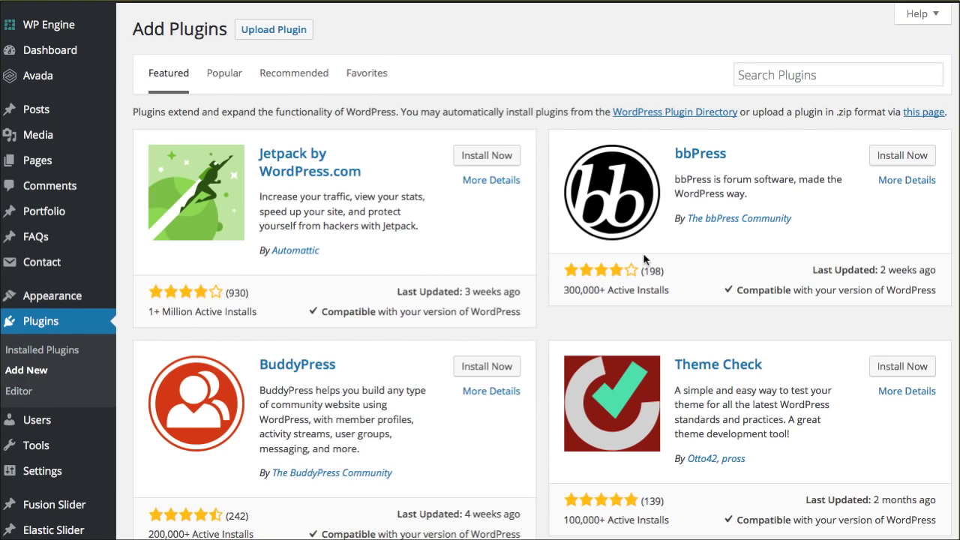
Search the plugin directory for 'accesspress facebook' and install AccessPress Facebook Auto Post
{"action": "left_click", "coordinate": [759, 80]}
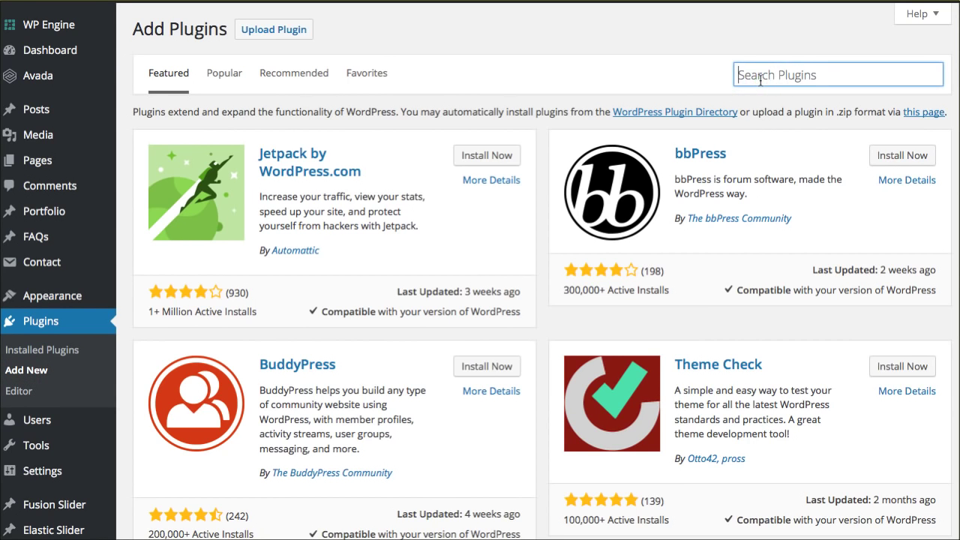
{"action": "type", "text": "acce"}
{"action": "key", "text": "Down"}
{"action": "key", "text": "Down"}
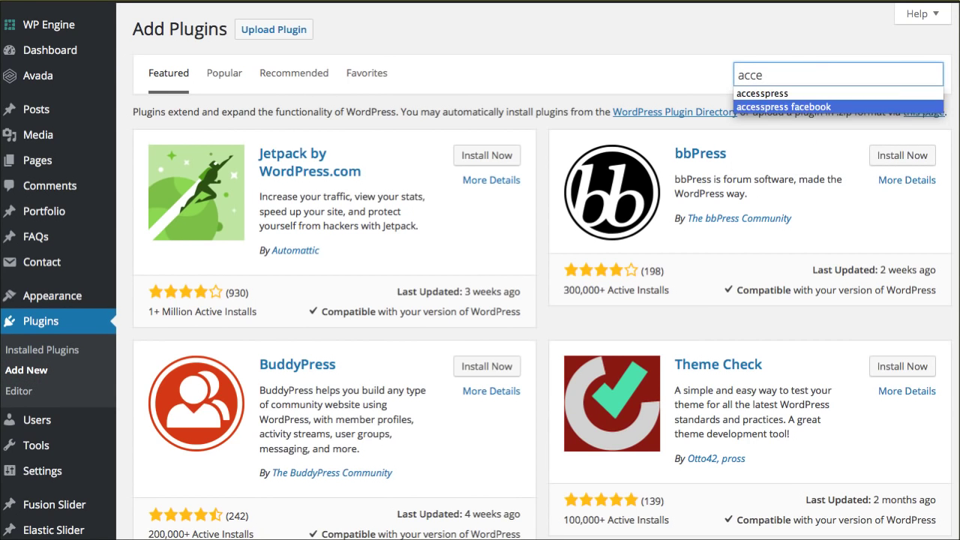
{"action": "key", "text": "Return"}
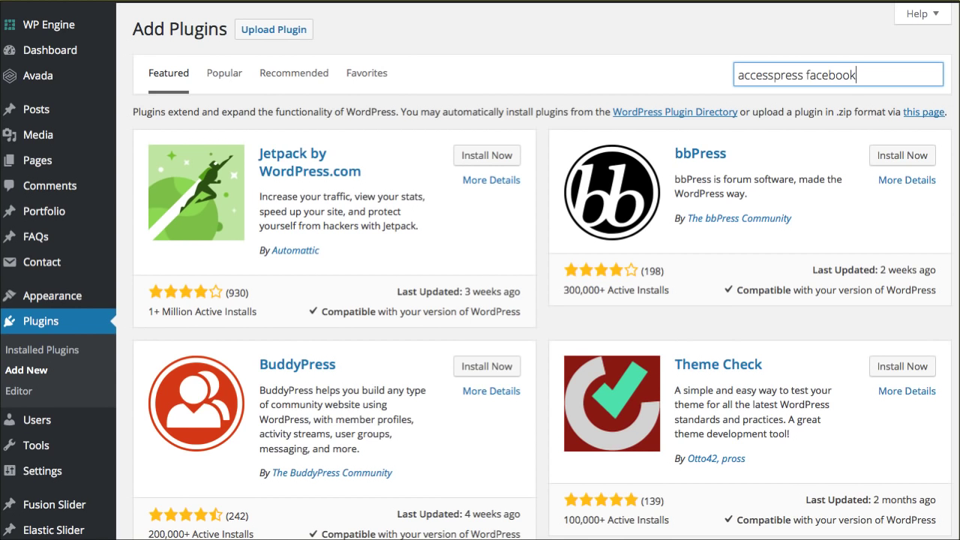
{"action": "key", "text": "Return"}
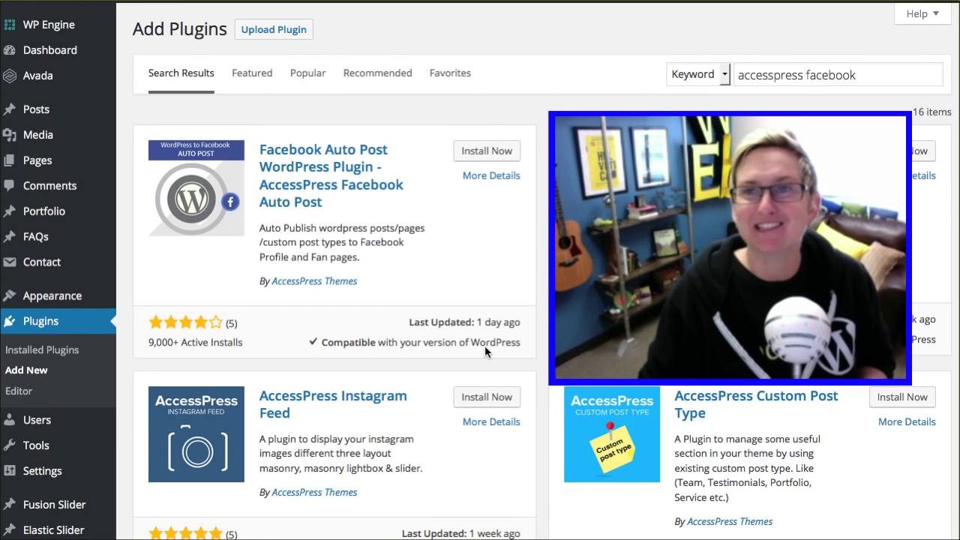
{"action": "left_click", "coordinate": [396, 343]}
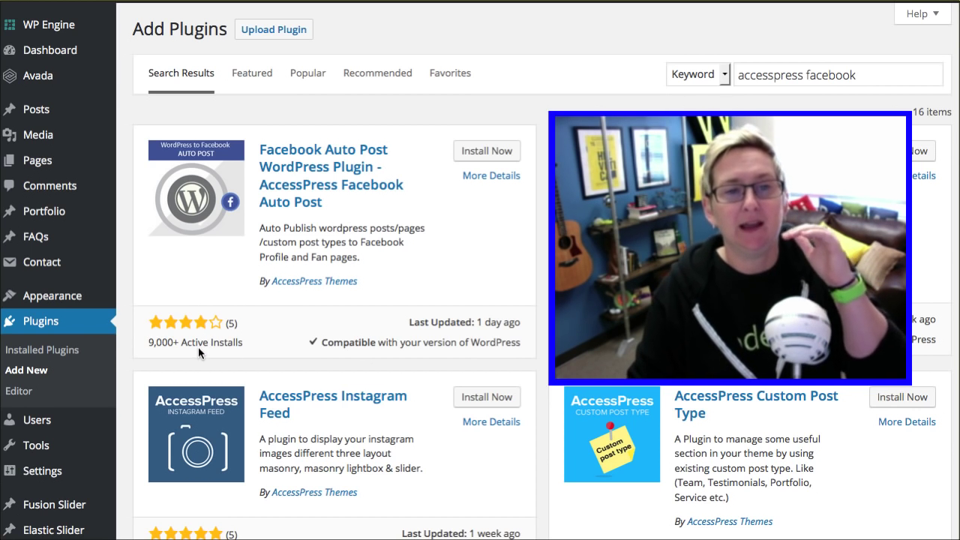
{"action": "left_click", "coordinate": [486, 150]}
Confirm installation, activate AccessPress Facebook Auto Post, and open its settings from the sidebar
{"action": "left_click", "coordinate": [527, 225]}
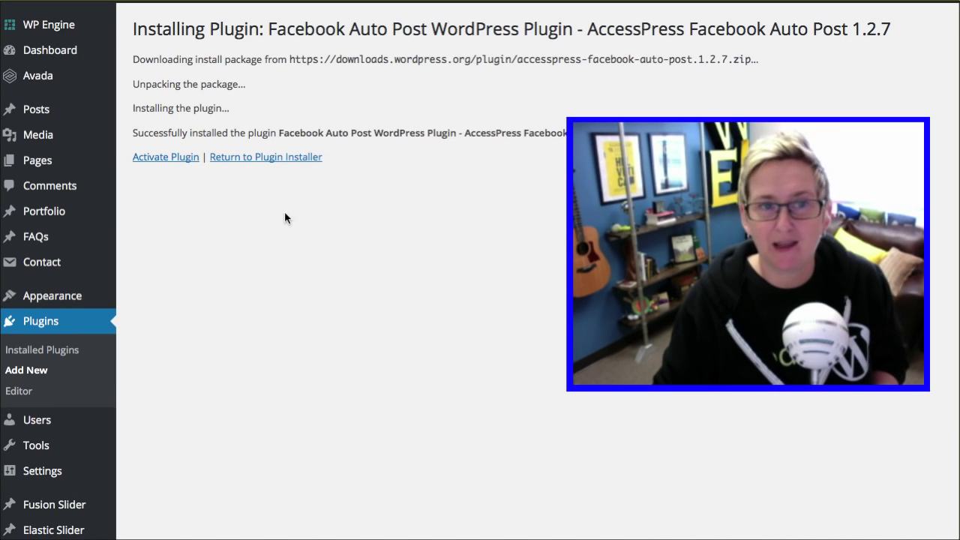
{"action": "left_click", "coordinate": [184, 166]}
{"action": "left_click", "coordinate": [184, 167]}
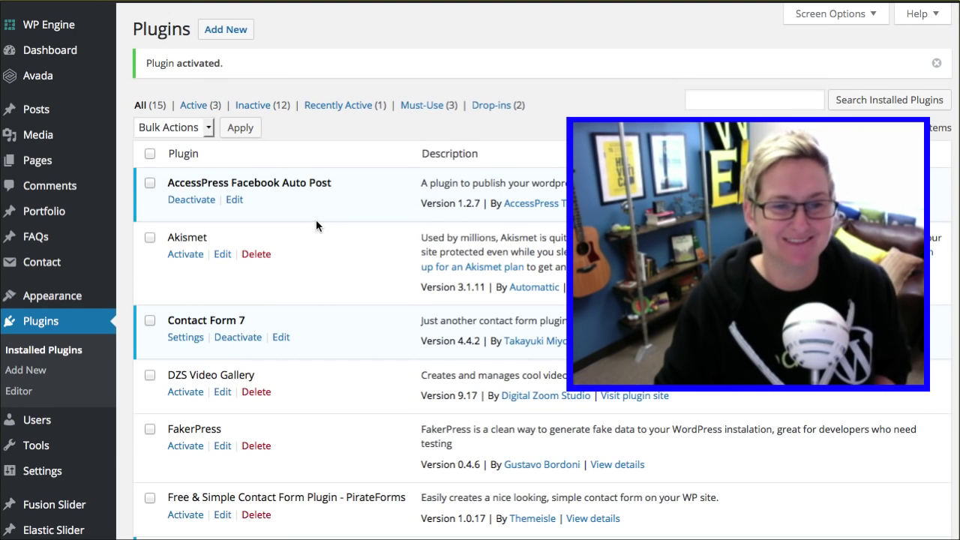
{"action": "scroll", "coordinate": [313, 240], "scroll_direction": "down", "scroll_amount": 3}
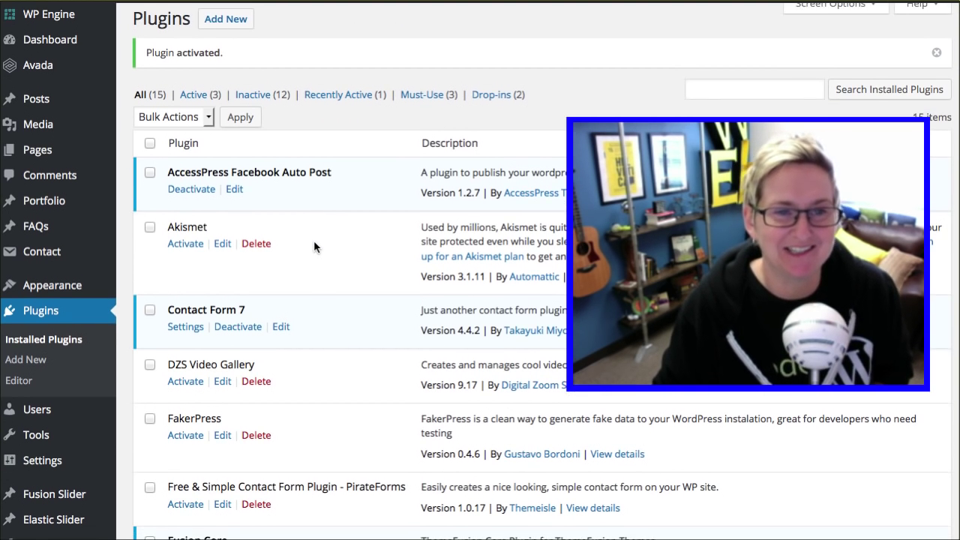
{"action": "scroll", "coordinate": [313, 246], "scroll_direction": "down", "scroll_amount": 12}
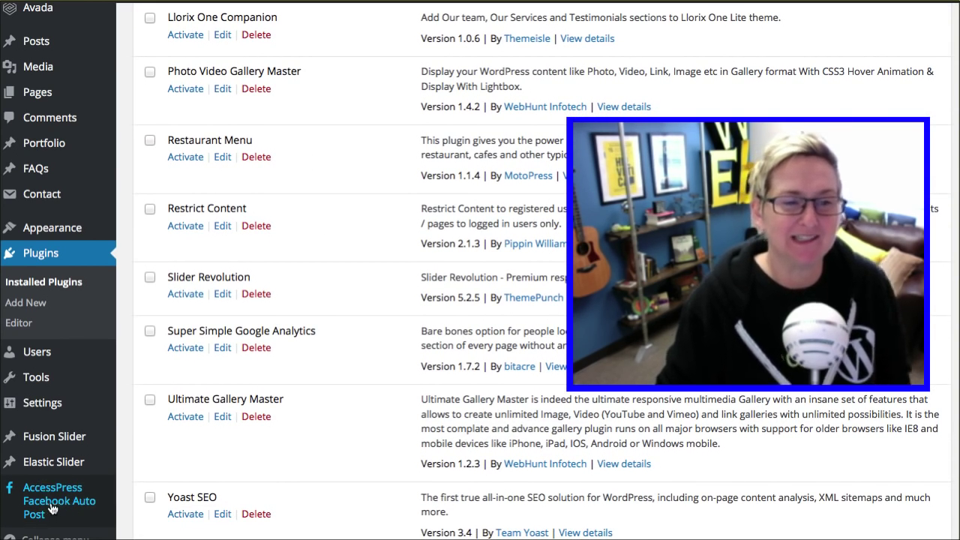
{"action": "left_click", "coordinate": [52, 509]}
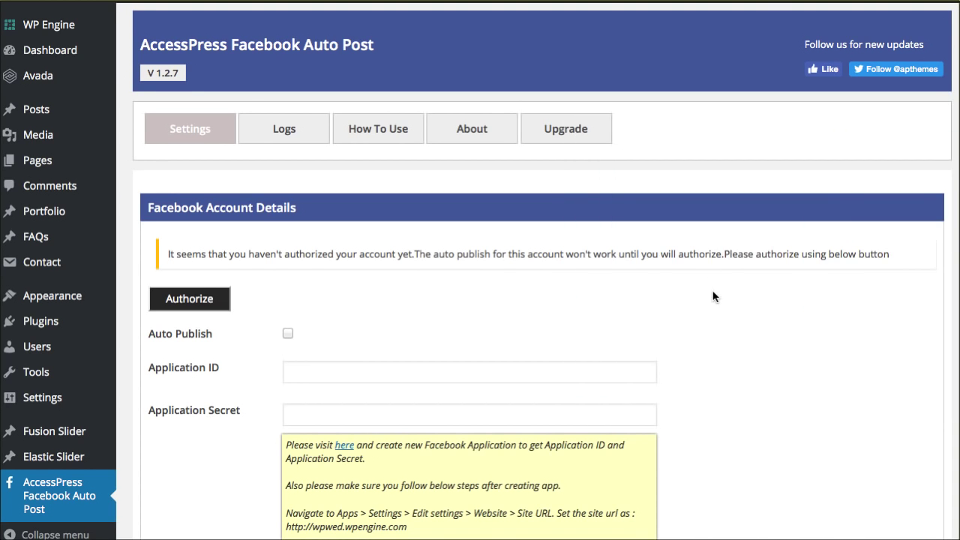
Review the unauthorized-account warning and scroll to the empty Facebook Account Details fields
{"action": "left_click", "coordinate": [712, 295]}
{"action": "left_click_drag", "start_coordinate": [171, 254], "coordinate": [503, 254]}
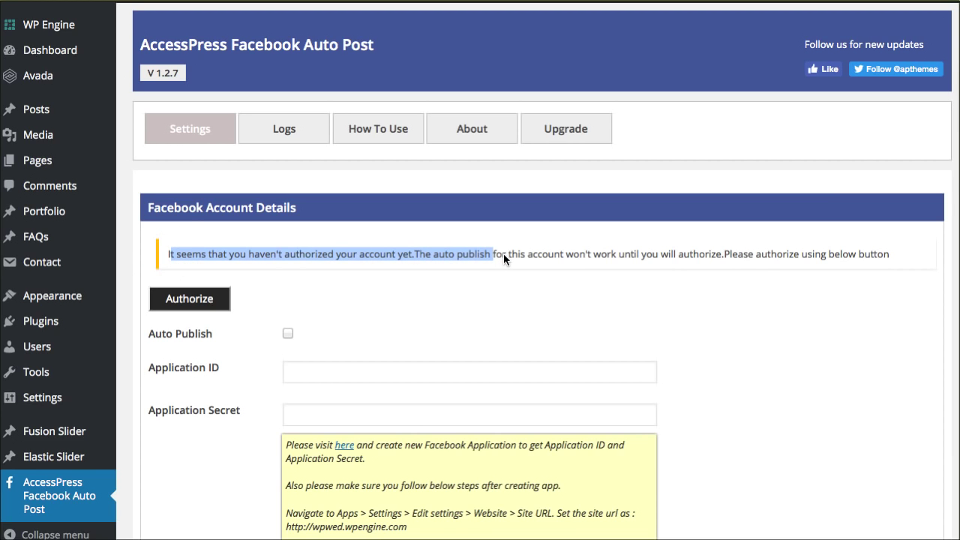
{"action": "left_click", "coordinate": [503, 253]}
{"action": "scroll", "coordinate": [713, 294], "scroll_direction": "down", "scroll_amount": 5}
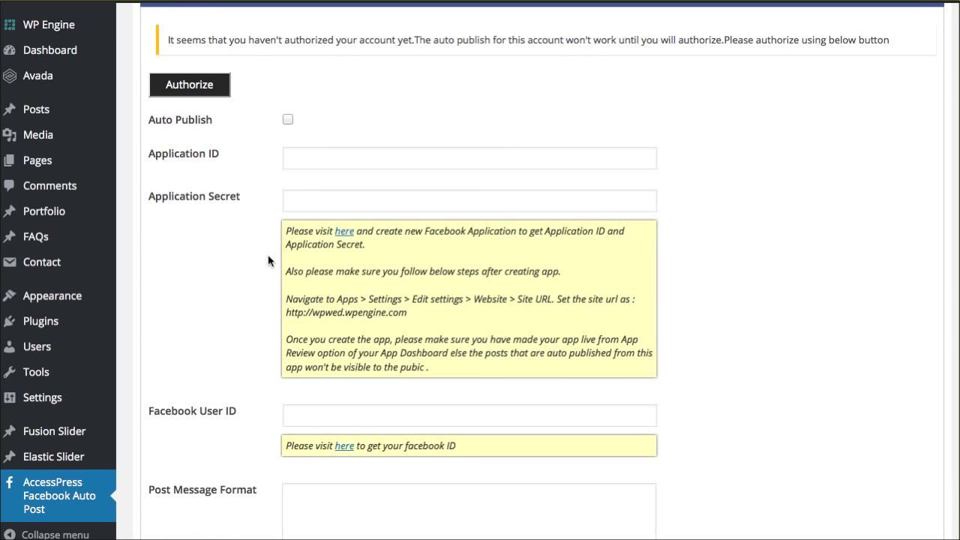
Check the blank Application ID and Secret fields, then start a new Facebook app for Website
{"action": "left_click", "coordinate": [293, 160]}
{"action": "left_click", "coordinate": [296, 199]}
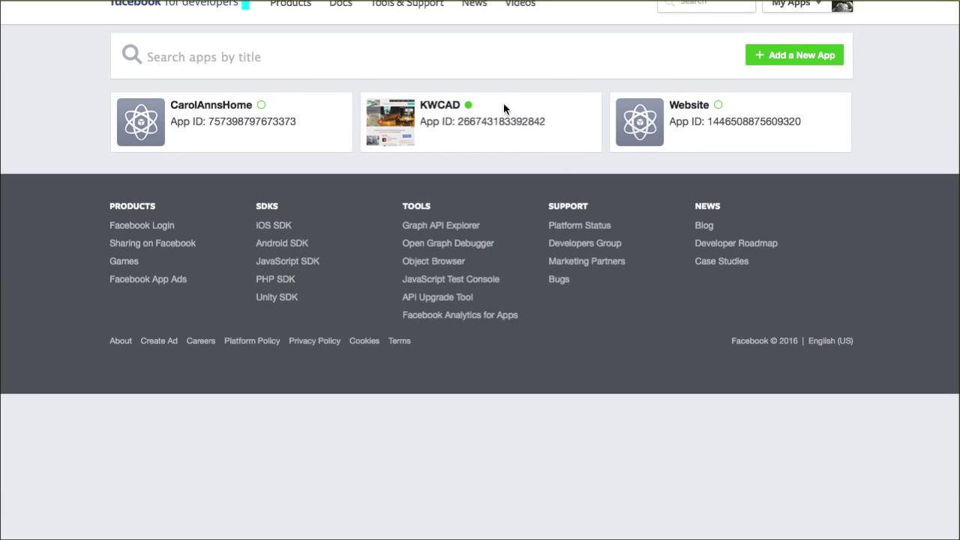
{"action": "left_click", "coordinate": [792, 60]}
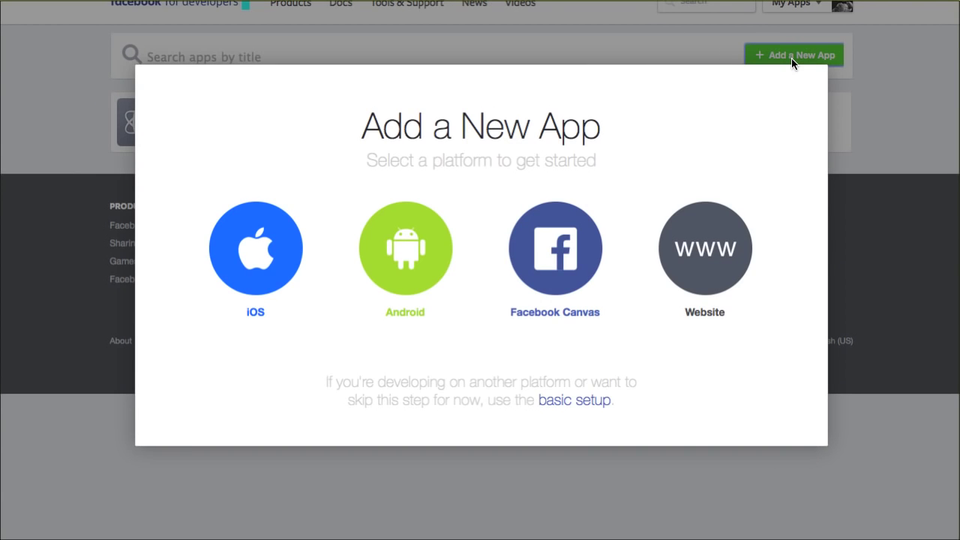
{"action": "left_click", "coordinate": [702, 274]}
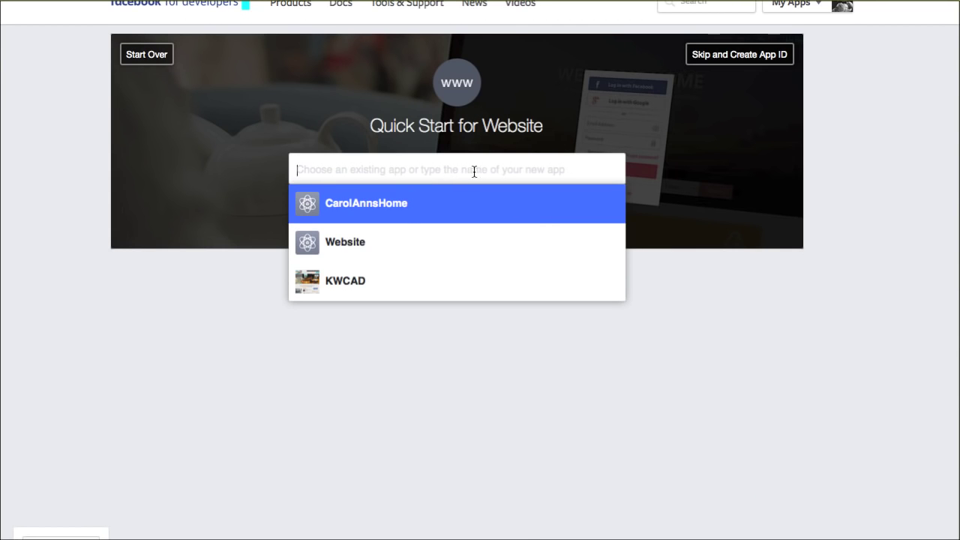
{"action": "left_click", "coordinate": [362, 168]}
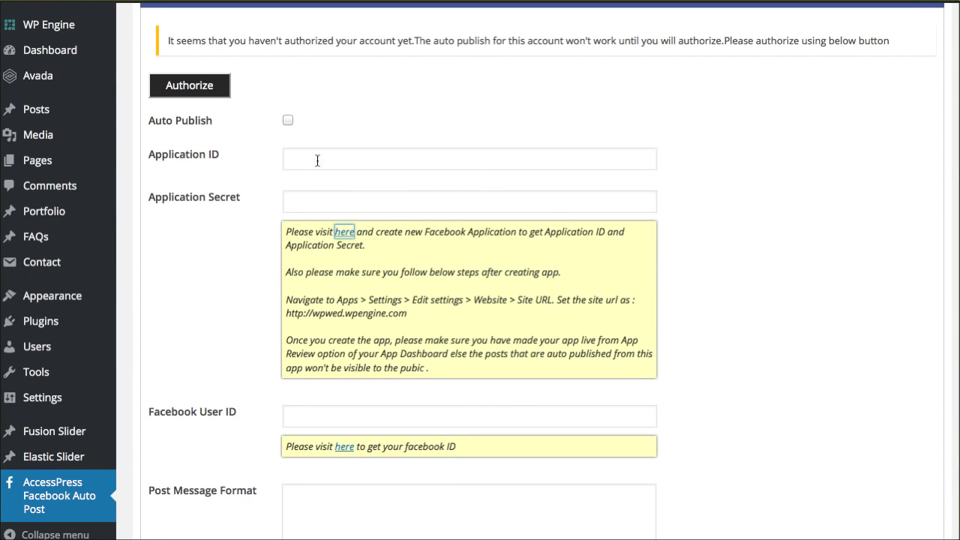
Go through the Application Secret and Facebook User ID fields and enable auto publishing for Posts
{"action": "left_click", "coordinate": [312, 193]}
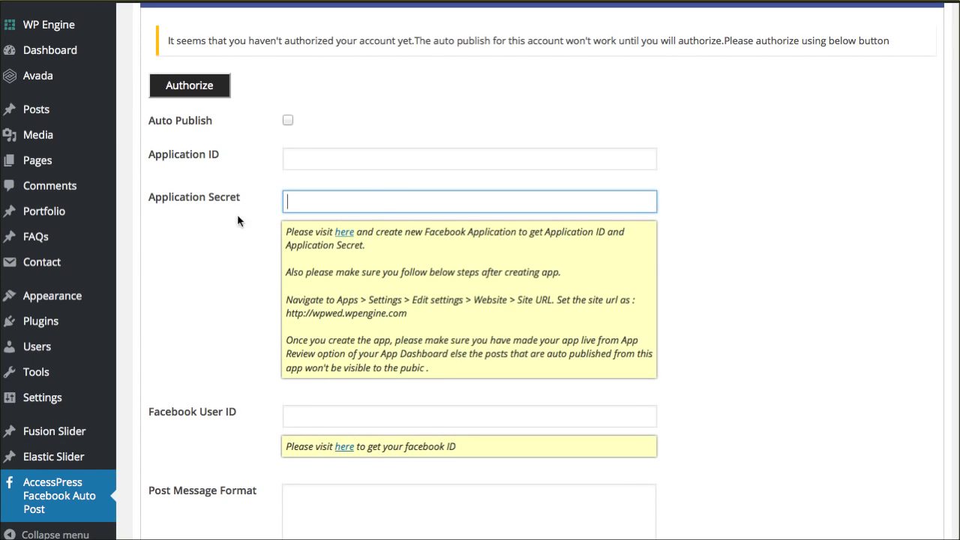
{"action": "scroll", "coordinate": [216, 276], "scroll_direction": "down", "scroll_amount": 5}
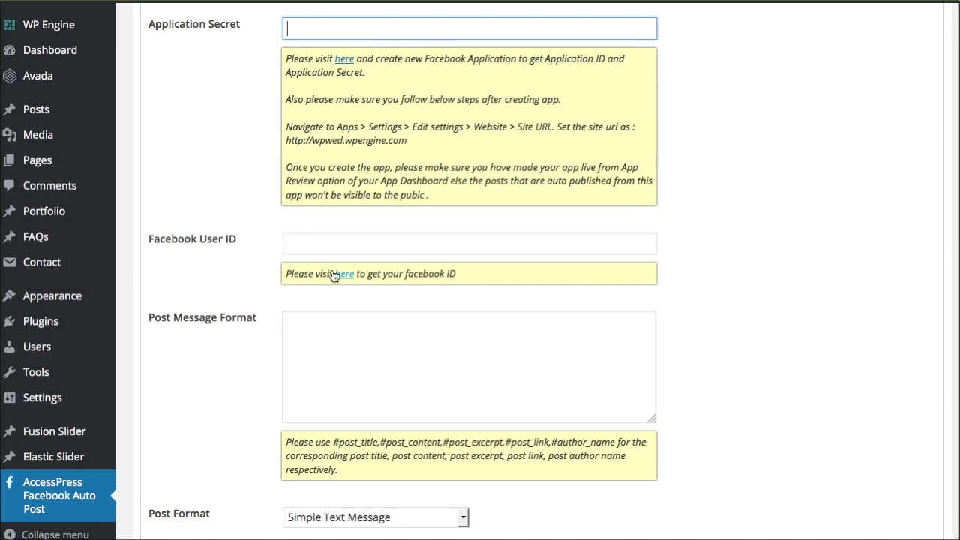
{"action": "left_click", "coordinate": [315, 244]}
{"action": "scroll", "coordinate": [248, 270], "scroll_direction": "down", "scroll_amount": 6}
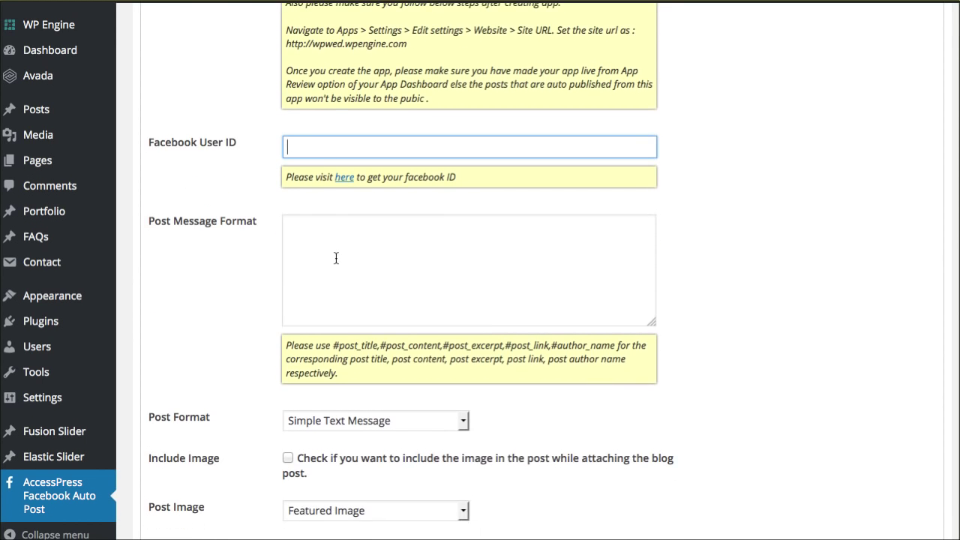
{"action": "scroll", "coordinate": [352, 247], "scroll_direction": "down", "scroll_amount": 7}
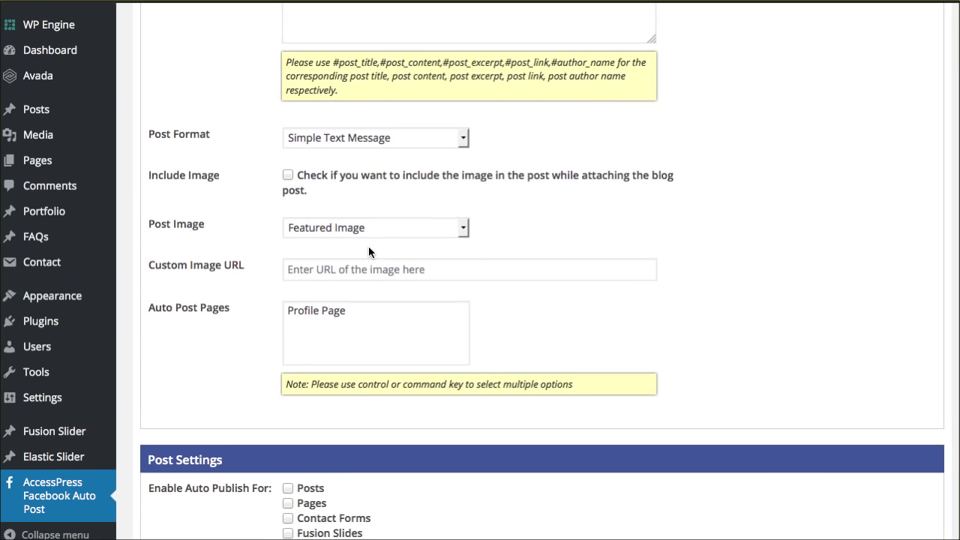
{"action": "scroll", "coordinate": [368, 255], "scroll_direction": "down", "scroll_amount": 5}
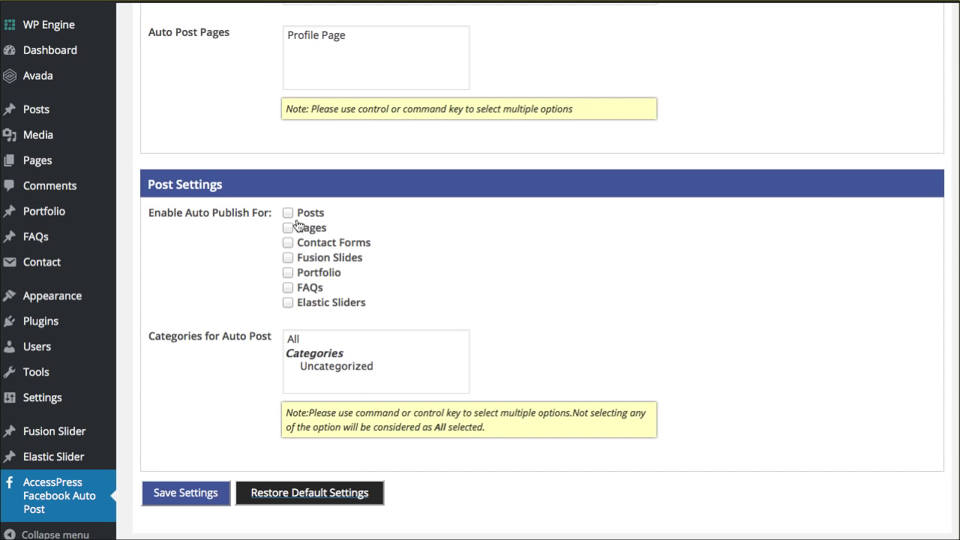
{"action": "left_click", "coordinate": [289, 214]}
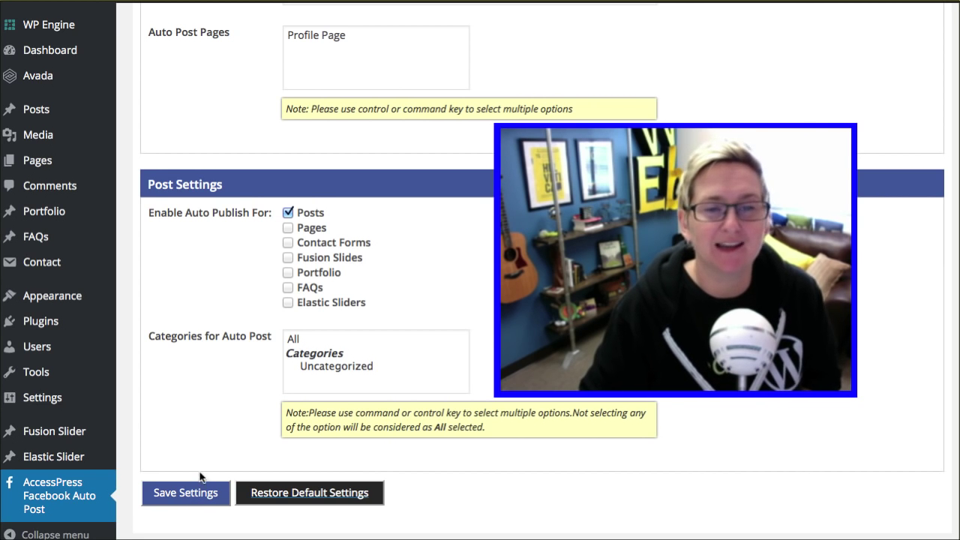
Return to the top of the settings and show the How To Use tab
{"action": "scroll", "coordinate": [204, 465], "scroll_direction": "up", "scroll_amount": 7}
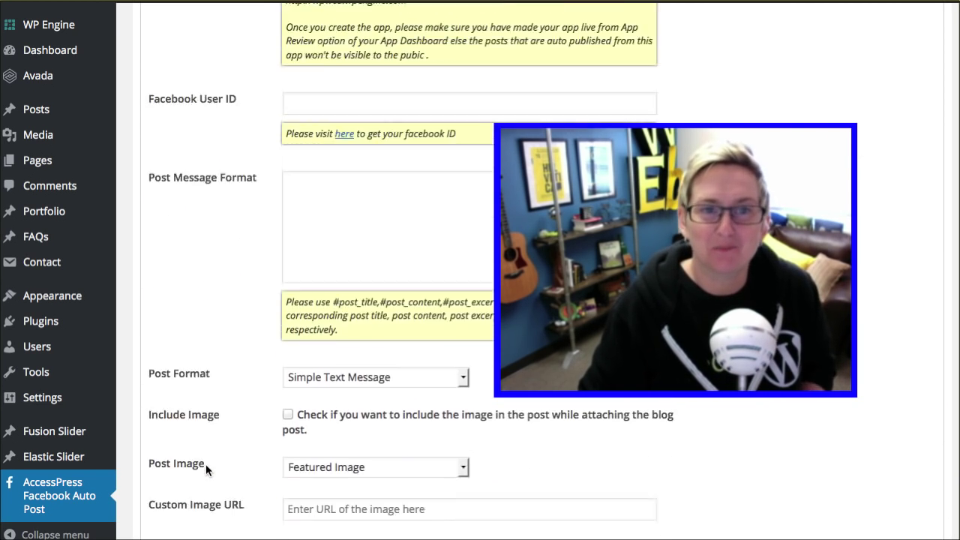
{"action": "scroll", "coordinate": [206, 464], "scroll_direction": "up", "scroll_amount": 7}
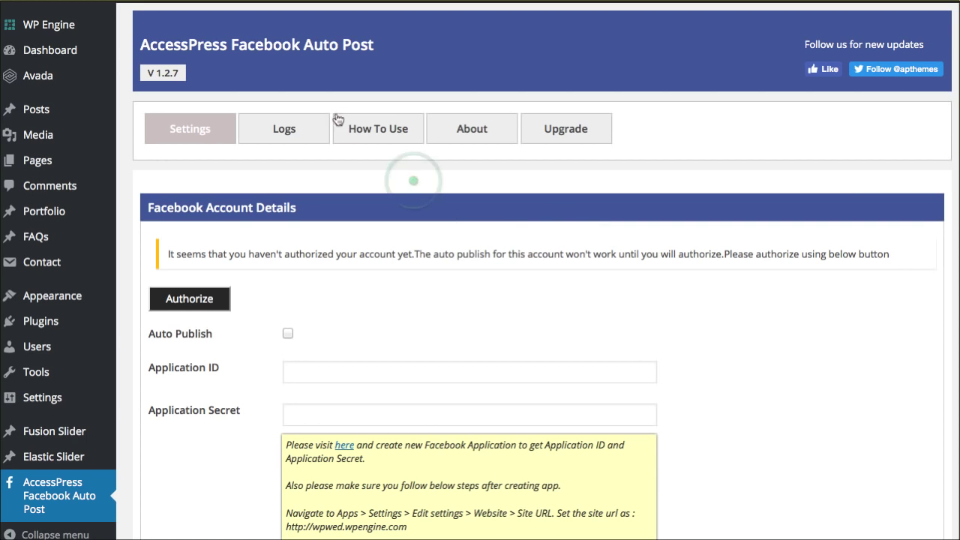
{"action": "left_click", "coordinate": [370, 135]}
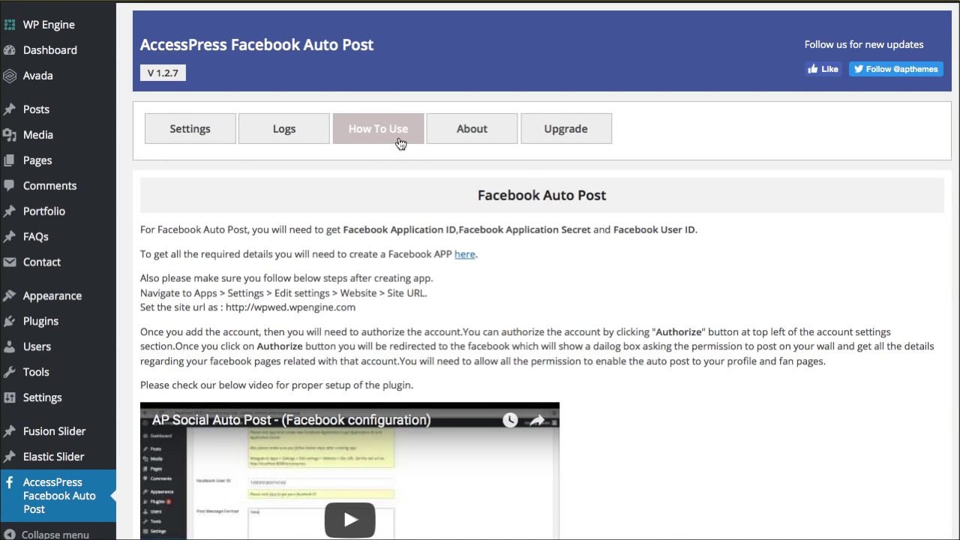
Skim the How To Use instructions, then switch to the CodeCanyon AccessPress Social Auto Post tab
{"action": "scroll", "coordinate": [388, 214], "scroll_direction": "down", "scroll_amount": 3}
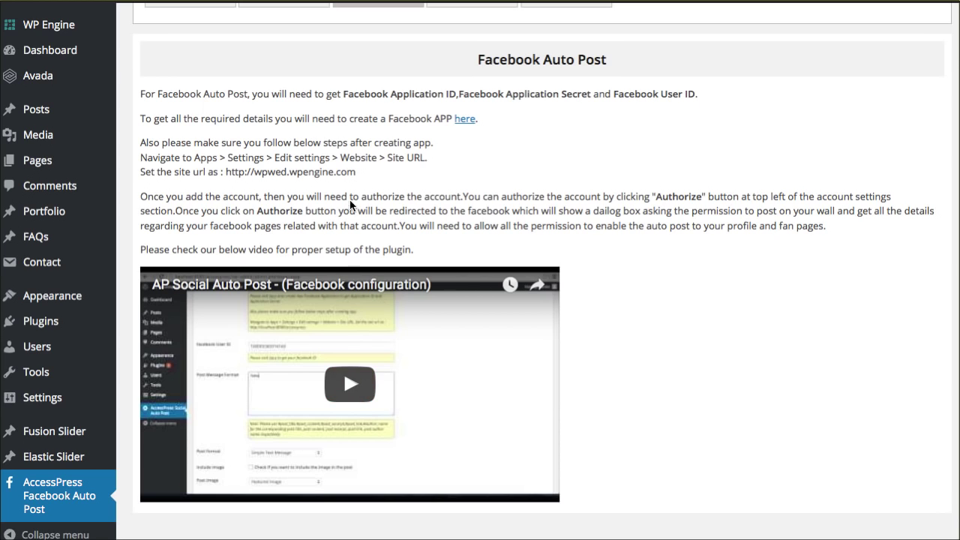
{"action": "scroll", "coordinate": [376, 204], "scroll_direction": "up", "scroll_amount": 2}
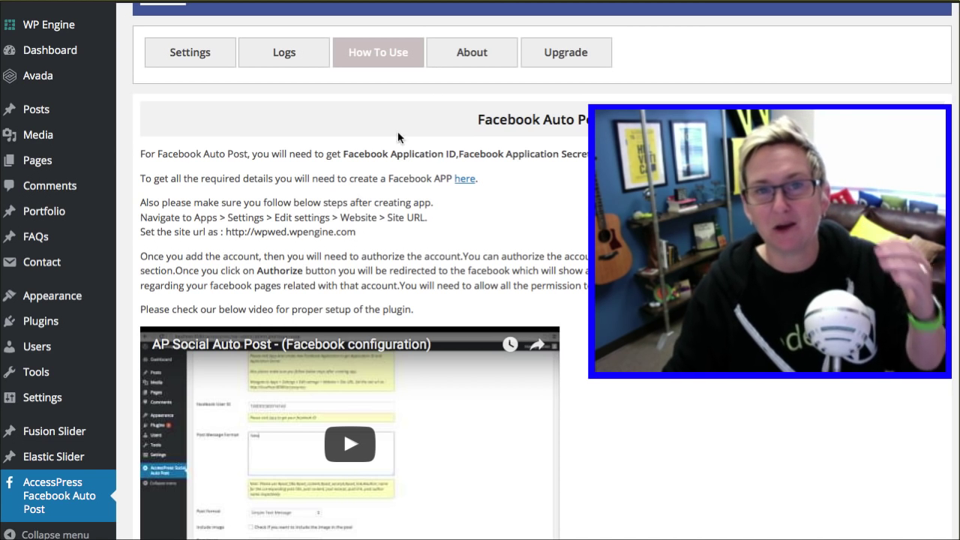
{"action": "key", "text": "ctrl+Tab"}
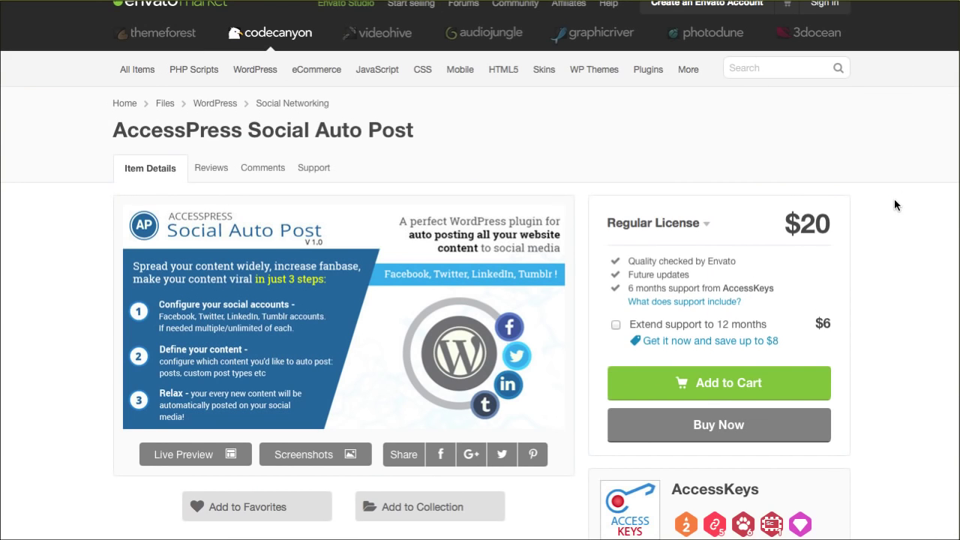
{"action": "left_click", "coordinate": [876, 207]}
{"action": "scroll", "coordinate": [875, 208], "scroll_direction": "down", "scroll_amount": 1}
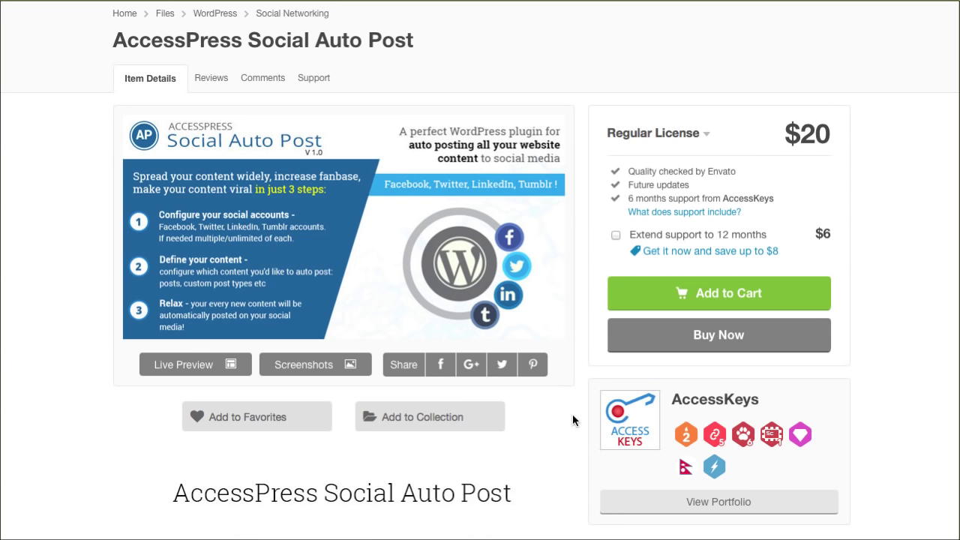
{"action": "double_click", "coordinate": [830, 136]}
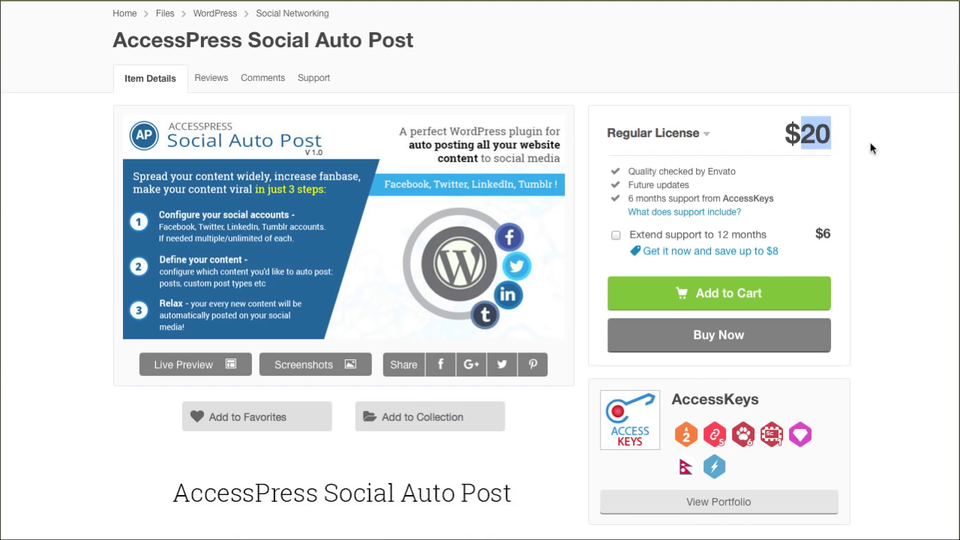
{"action": "left_click", "coordinate": [868, 146]}
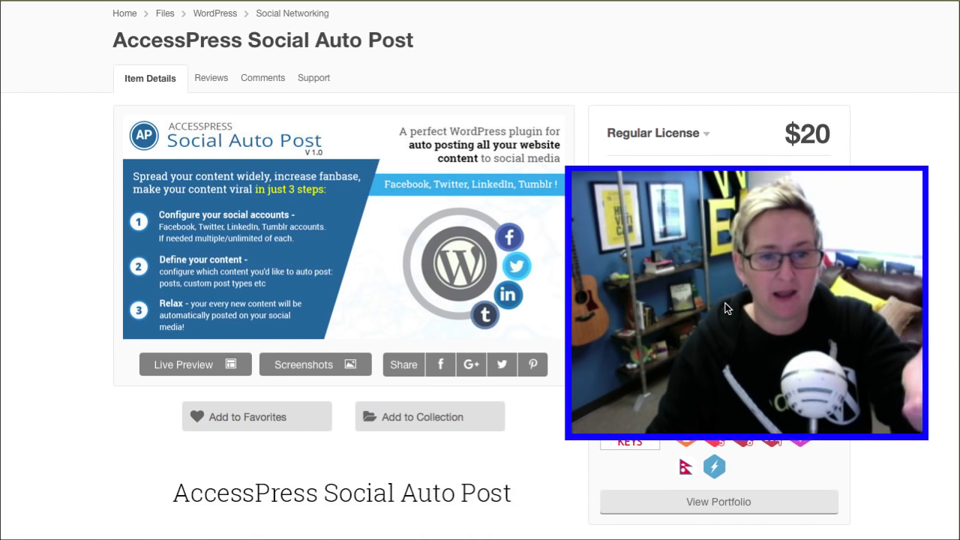
{"action": "scroll", "coordinate": [891, 375], "scroll_direction": "down", "scroll_amount": 5}
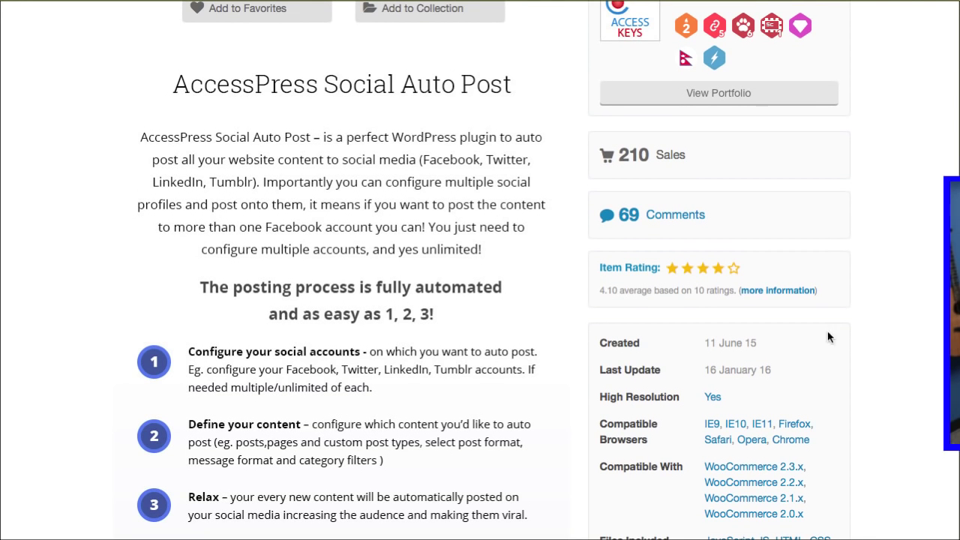
{"action": "scroll", "coordinate": [857, 198], "scroll_direction": "down", "scroll_amount": 1}
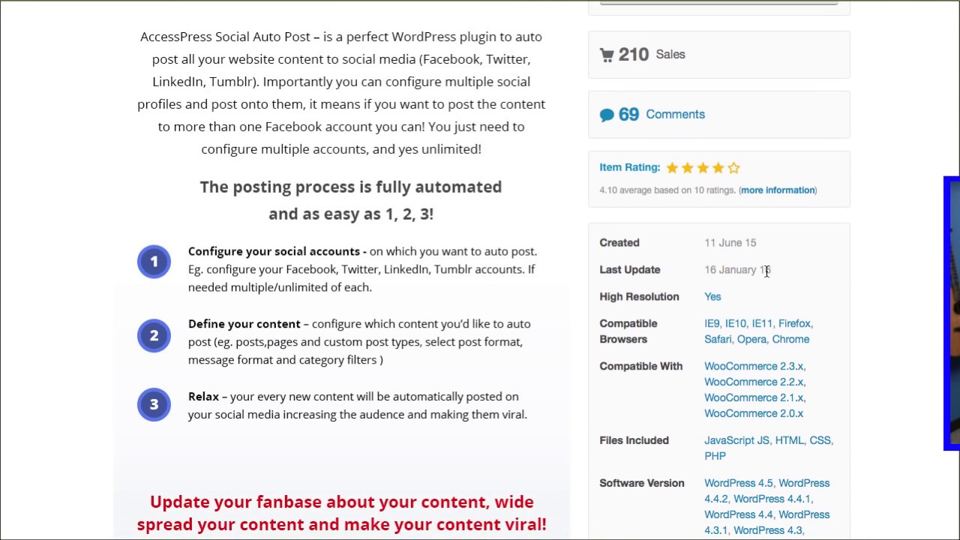
{"action": "left_click_drag", "start_coordinate": [721, 269], "coordinate": [816, 271]}
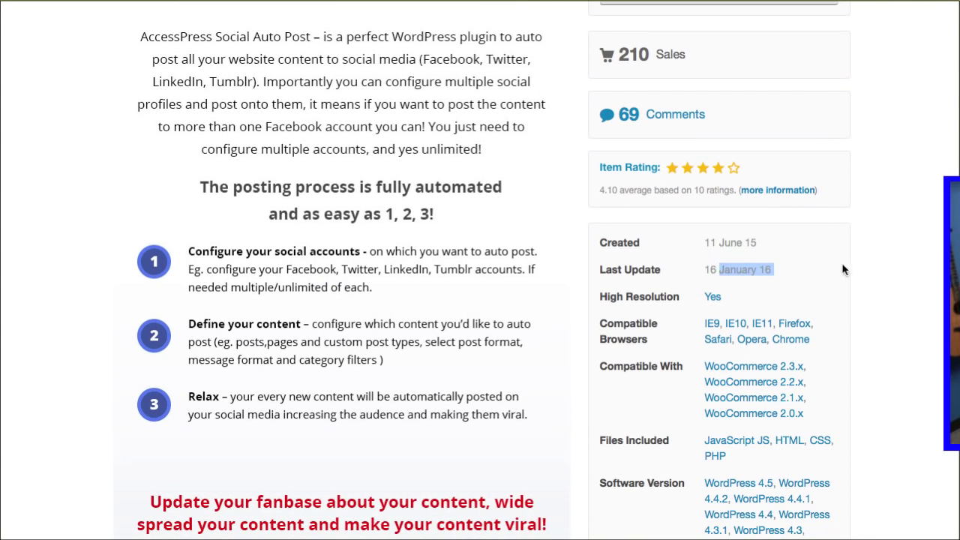
{"action": "left_click", "coordinate": [874, 264]}
{"action": "scroll", "coordinate": [870, 264], "scroll_direction": "up", "scroll_amount": 5}
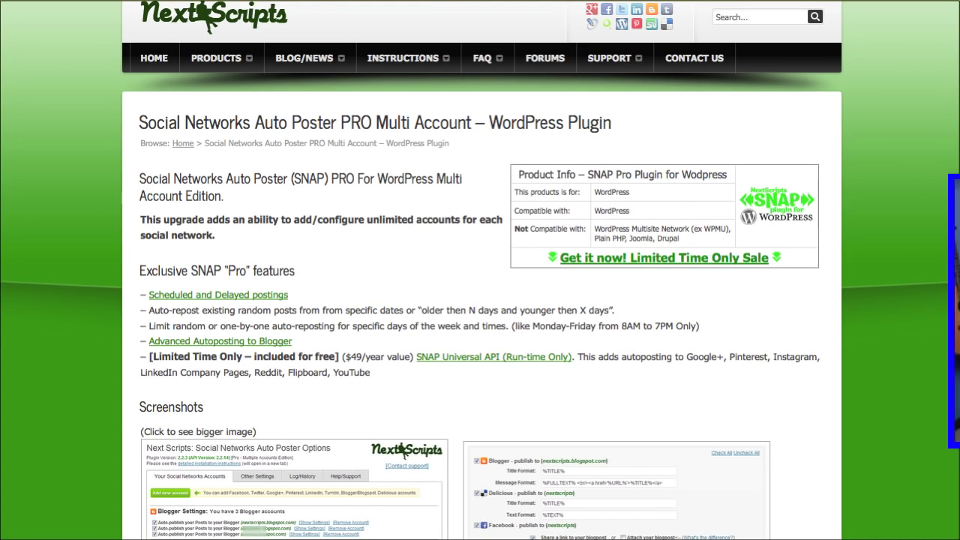
Jump to the SNAP Pro pricing section and scroll through the plans
{"action": "left_click", "coordinate": [609, 263]}
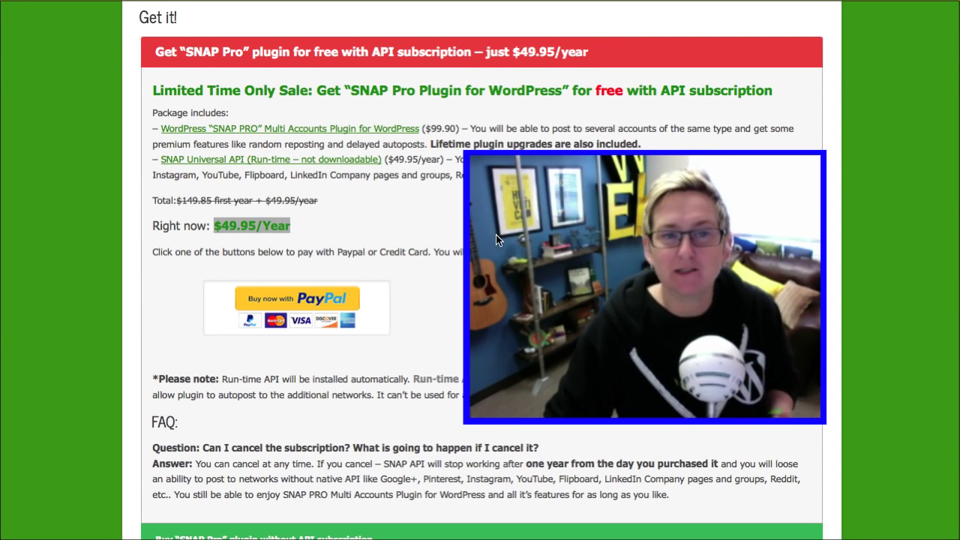
{"action": "scroll", "coordinate": [632, 219], "scroll_direction": "up", "scroll_amount": 15}
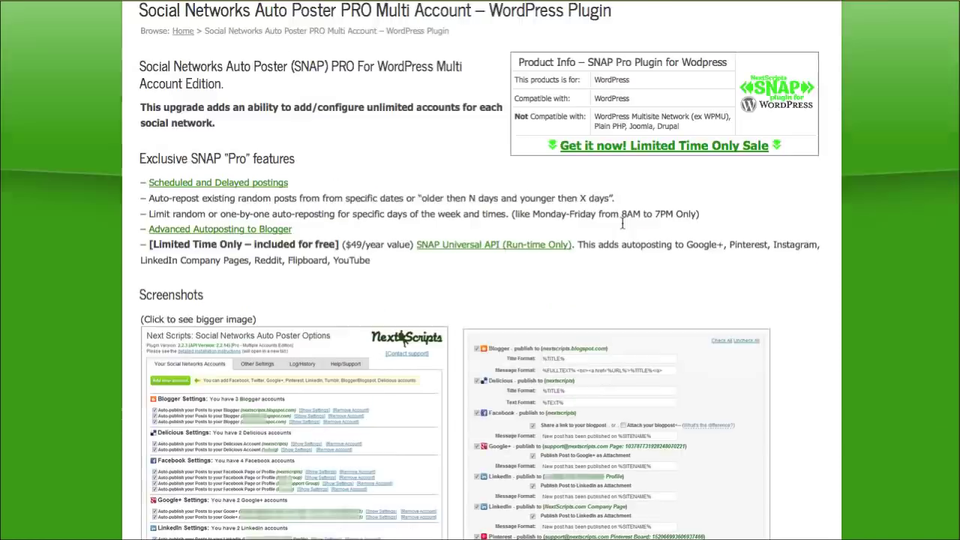
{"action": "scroll", "coordinate": [409, 138], "scroll_direction": "down", "scroll_amount": 4}
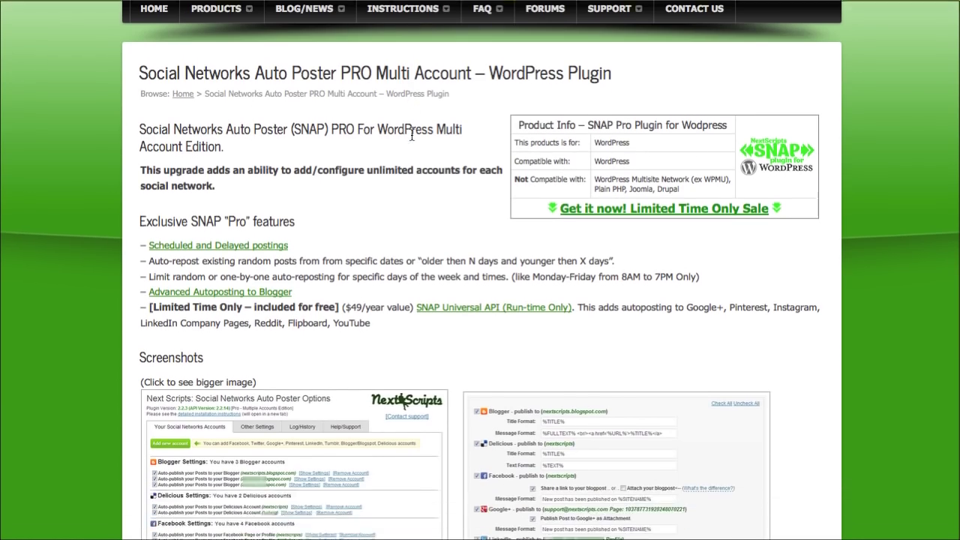
{"action": "scroll", "coordinate": [407, 138], "scroll_direction": "up", "scroll_amount": 2}
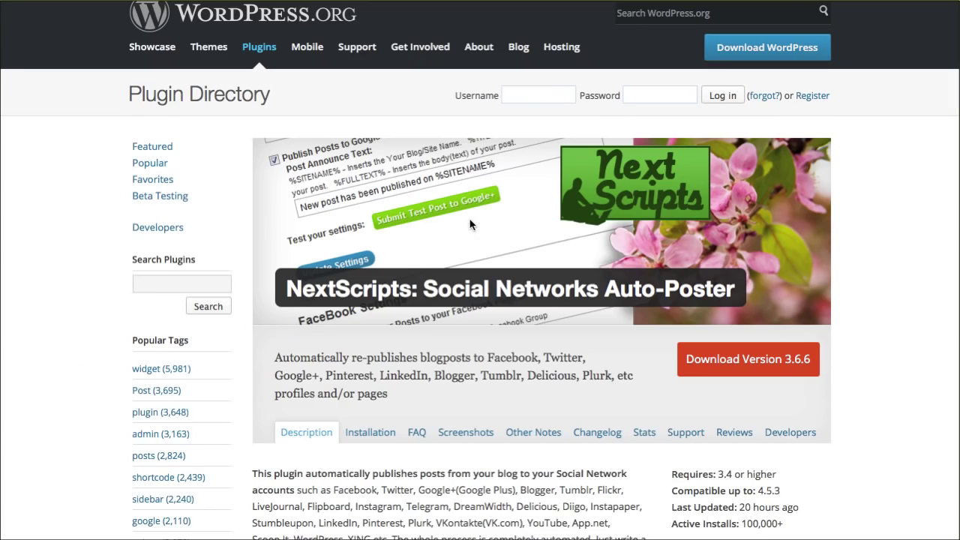
{"action": "scroll", "coordinate": [471, 223], "scroll_direction": "down", "scroll_amount": 3}
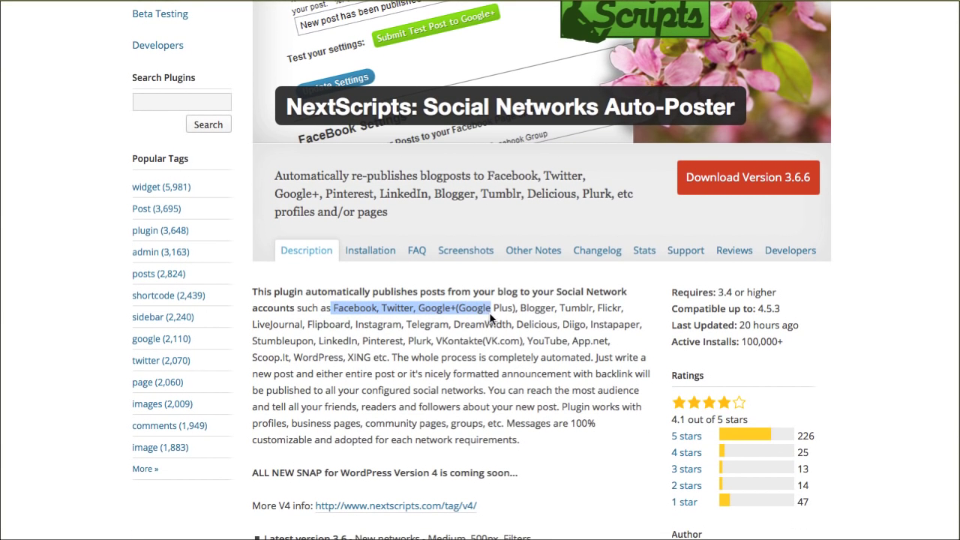
Highlight the networks list and scroll to Supported Networks, App.net through 500px
{"action": "left_click_drag", "start_coordinate": [489, 318], "coordinate": [495, 335]}
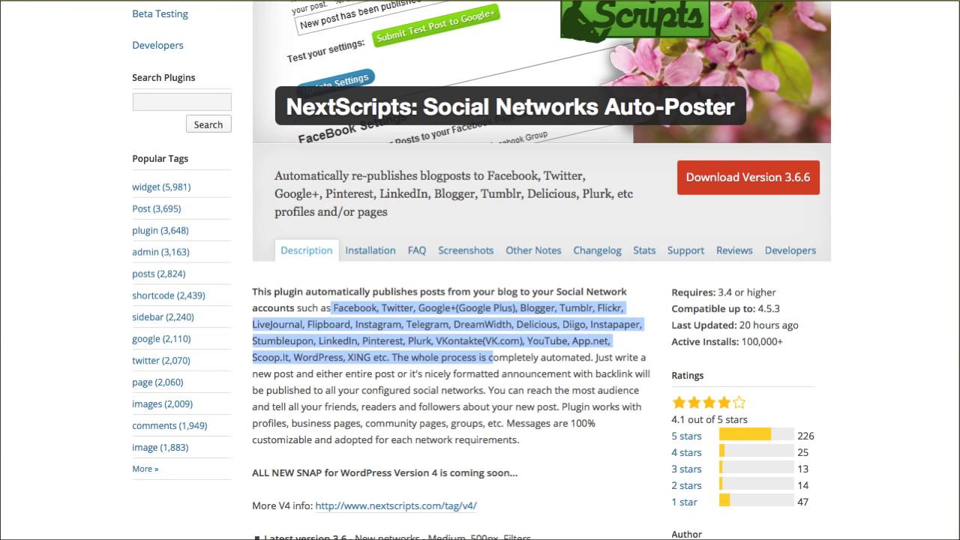
{"action": "scroll", "coordinate": [469, 349], "scroll_direction": "down", "scroll_amount": 10}
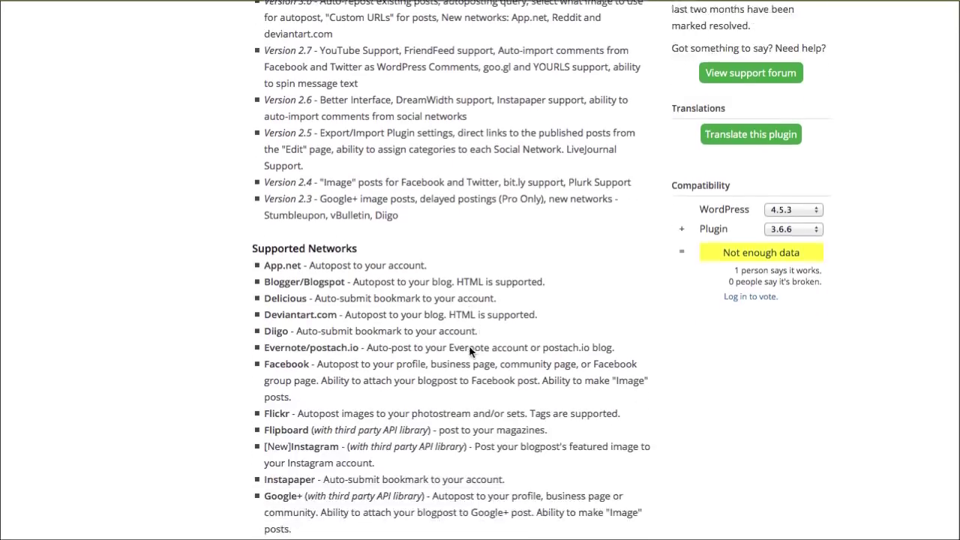
{"action": "scroll", "coordinate": [471, 349], "scroll_direction": "down", "scroll_amount": 4}
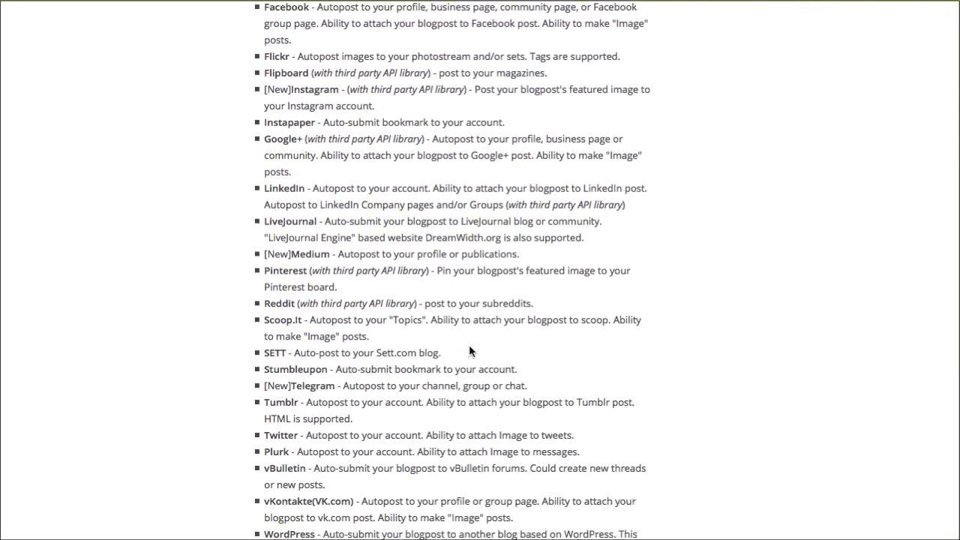
{"action": "scroll", "coordinate": [470, 346], "scroll_direction": "down", "scroll_amount": 2}
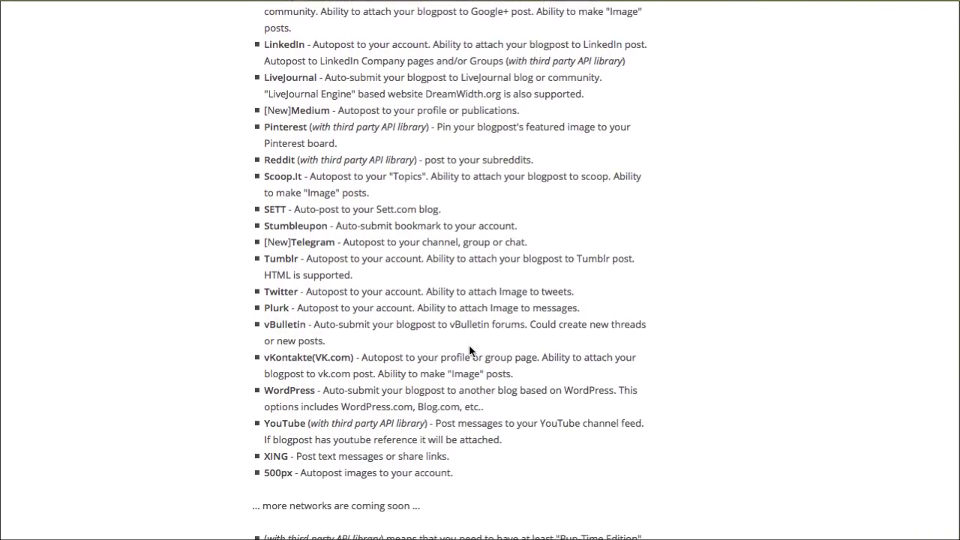
{"action": "scroll", "coordinate": [469, 347], "scroll_direction": "up", "scroll_amount": 8}
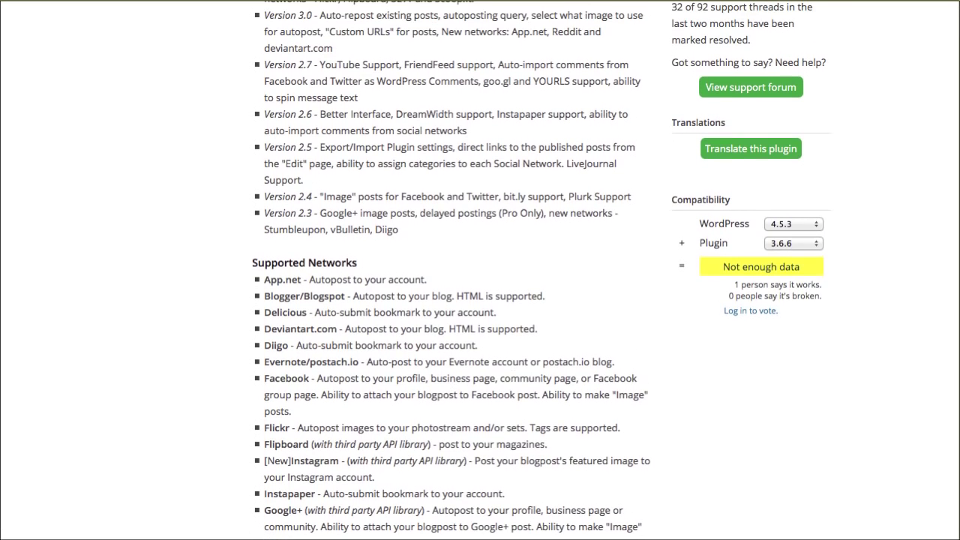